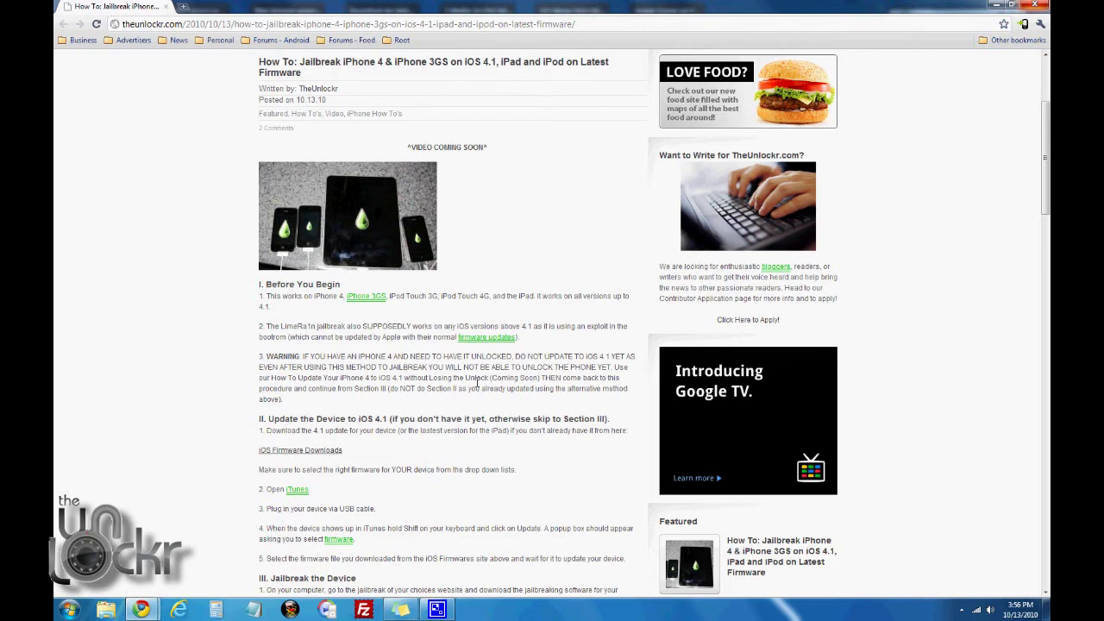
Scroll the guide down to Sections II and III and follow its iOS firmware downloads link.
scroll(477, 384, down, 3)
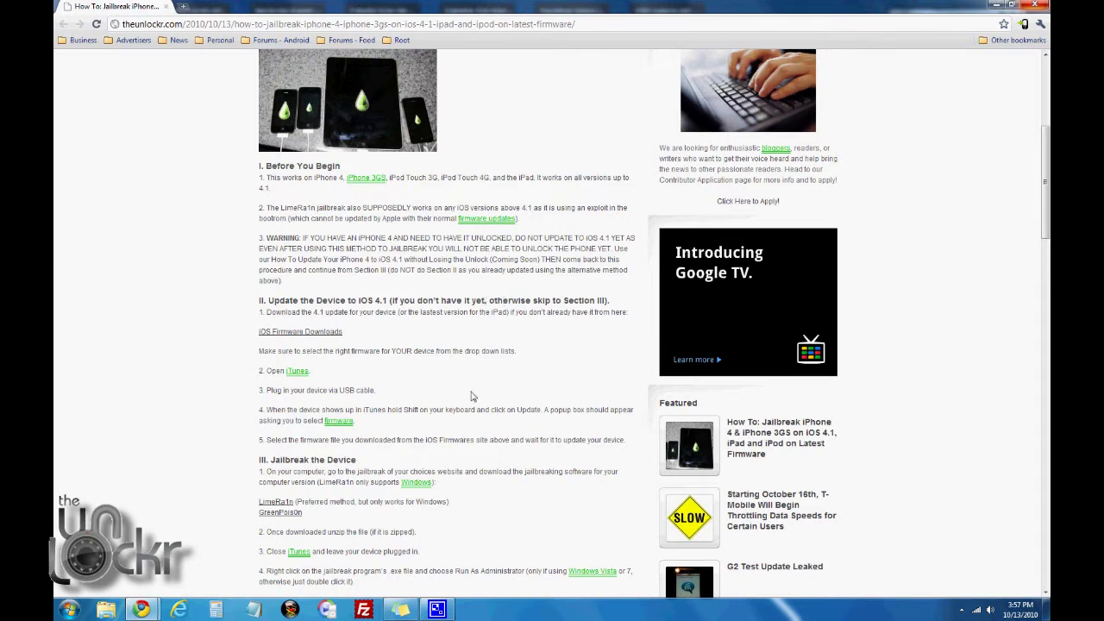
scroll(875, 328, down, 3)
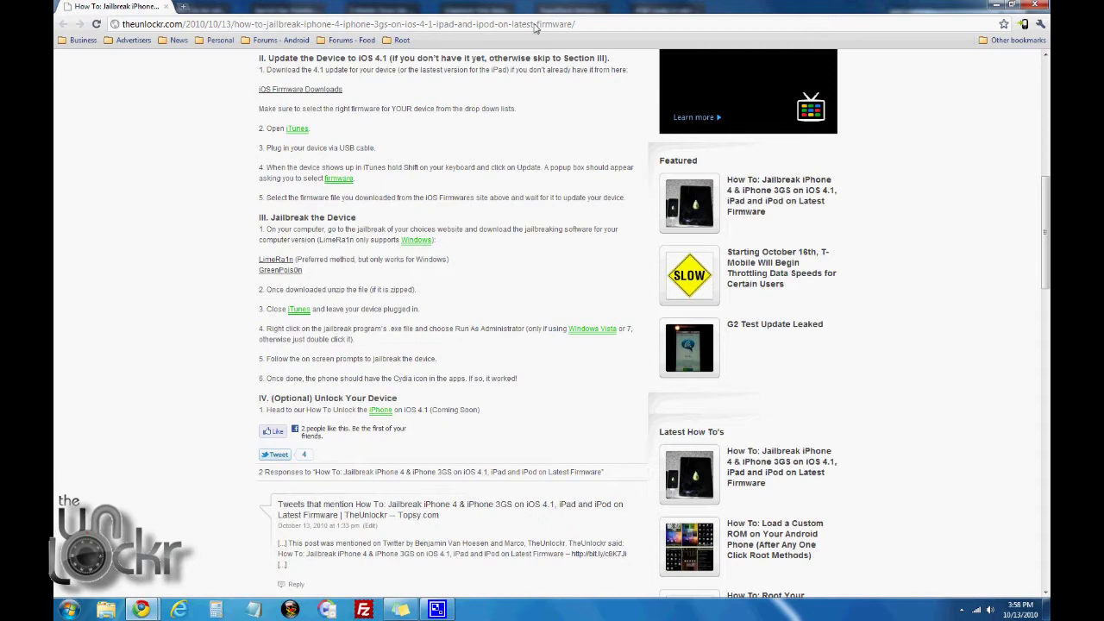
click(279, 91)
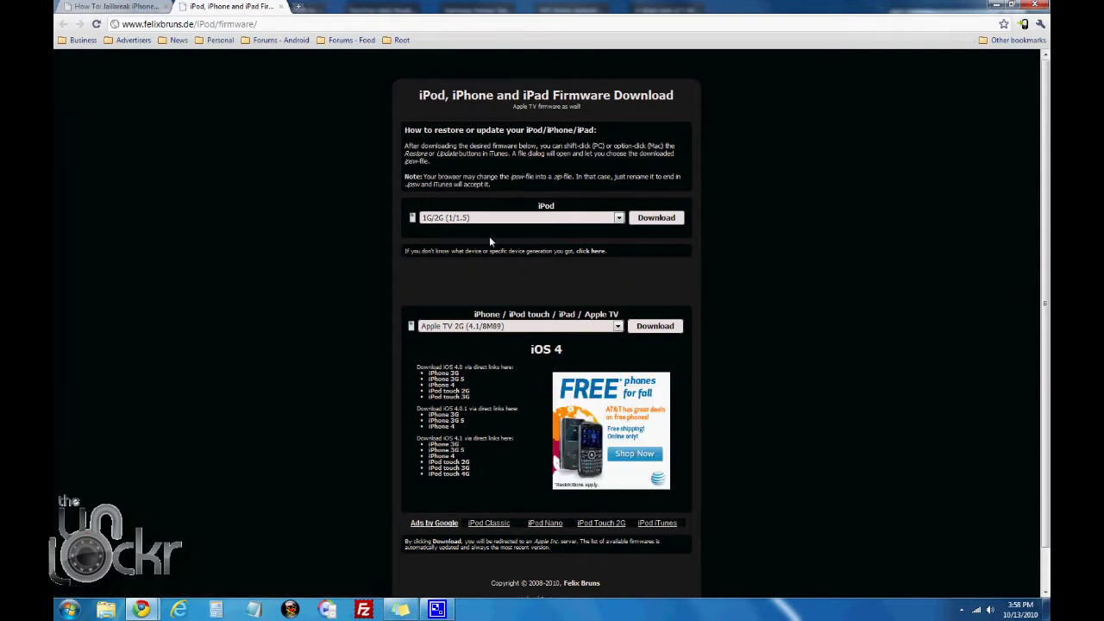
Pick iPad (3.2.2/7B500) from the firmware dropdown and download its restore file.
click(488, 328)
click(489, 338)
scroll(488, 332, down, 1)
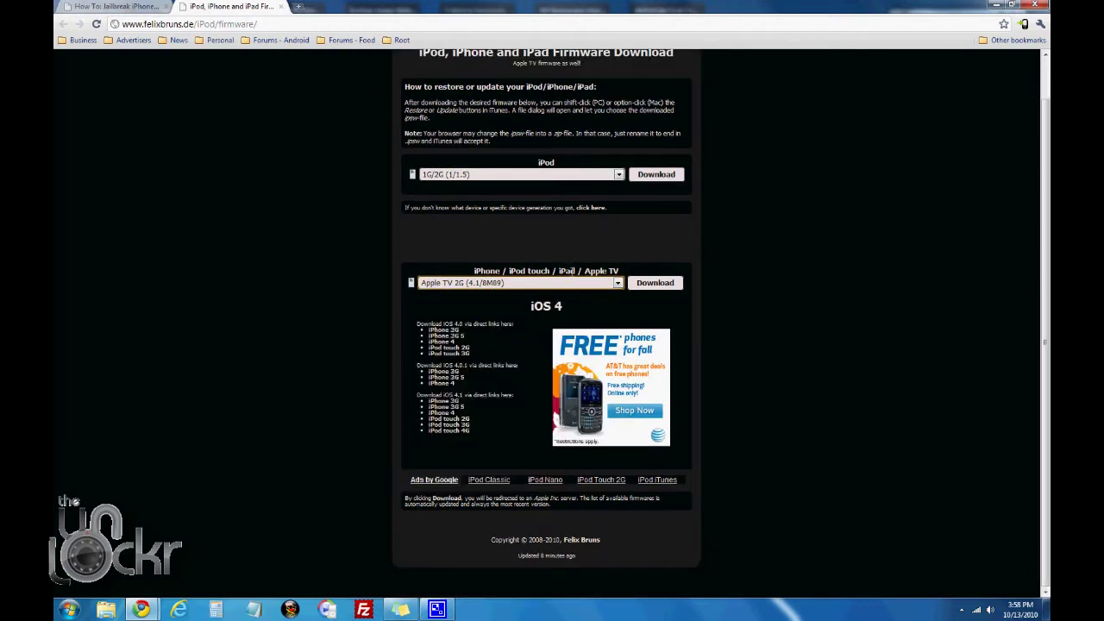
click(565, 283)
scroll(518, 388, down, 5)
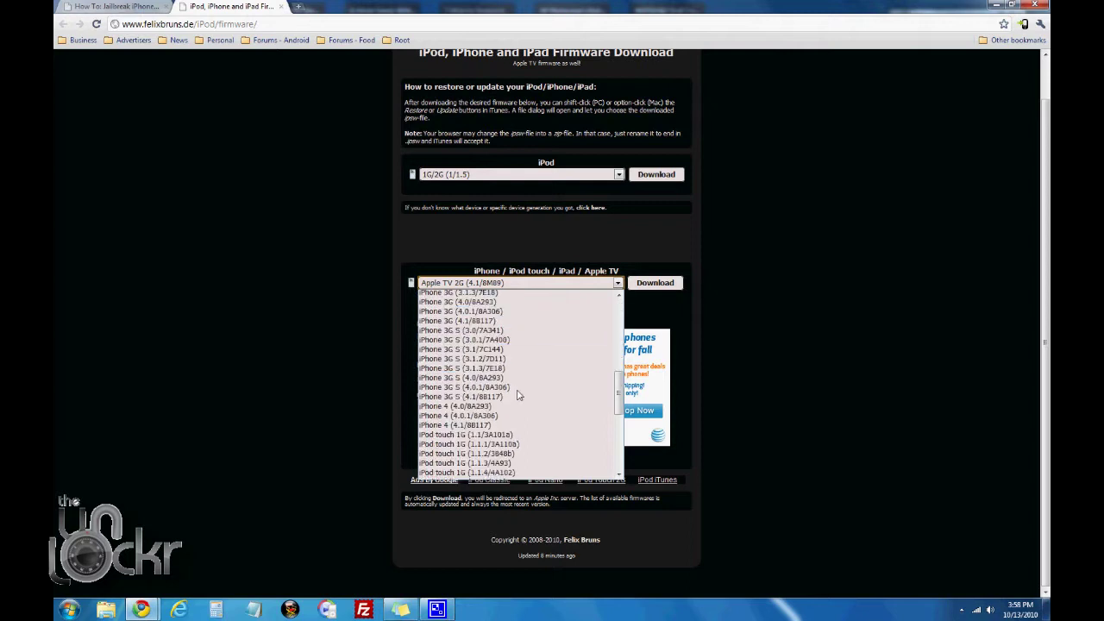
scroll(518, 396, down, 3)
scroll(519, 395, up, 8)
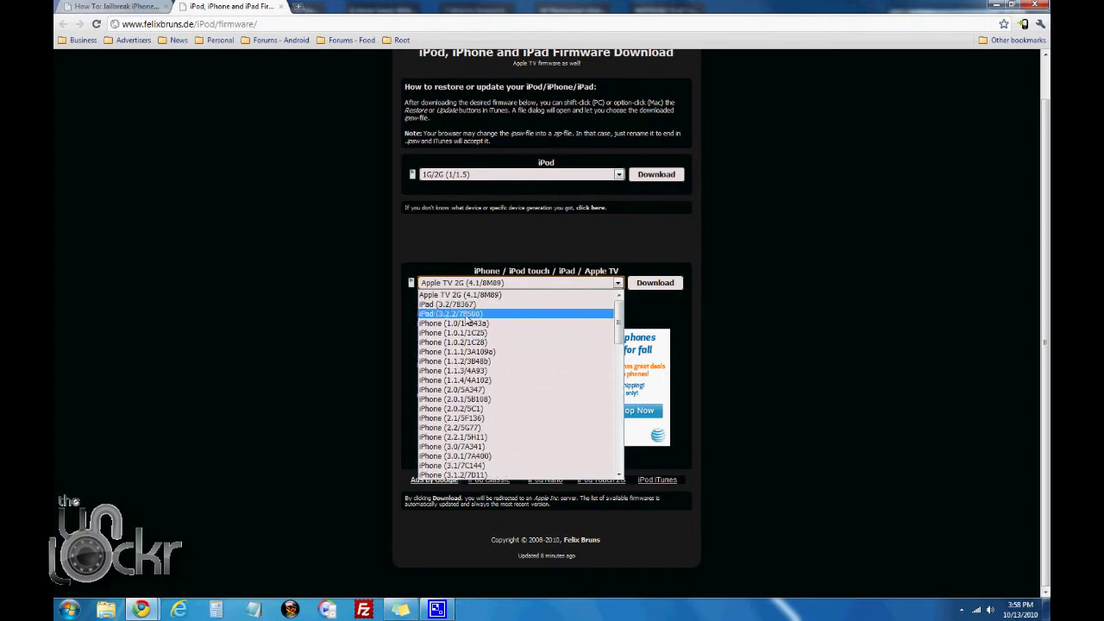
scroll(467, 321, down, 12)
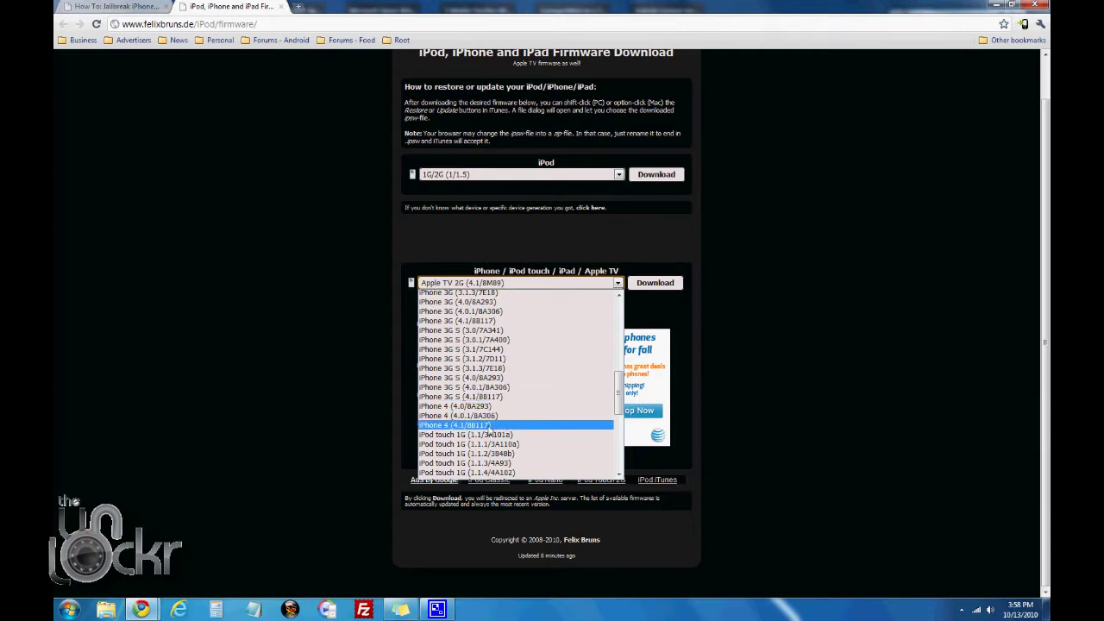
scroll(489, 428, up, 12)
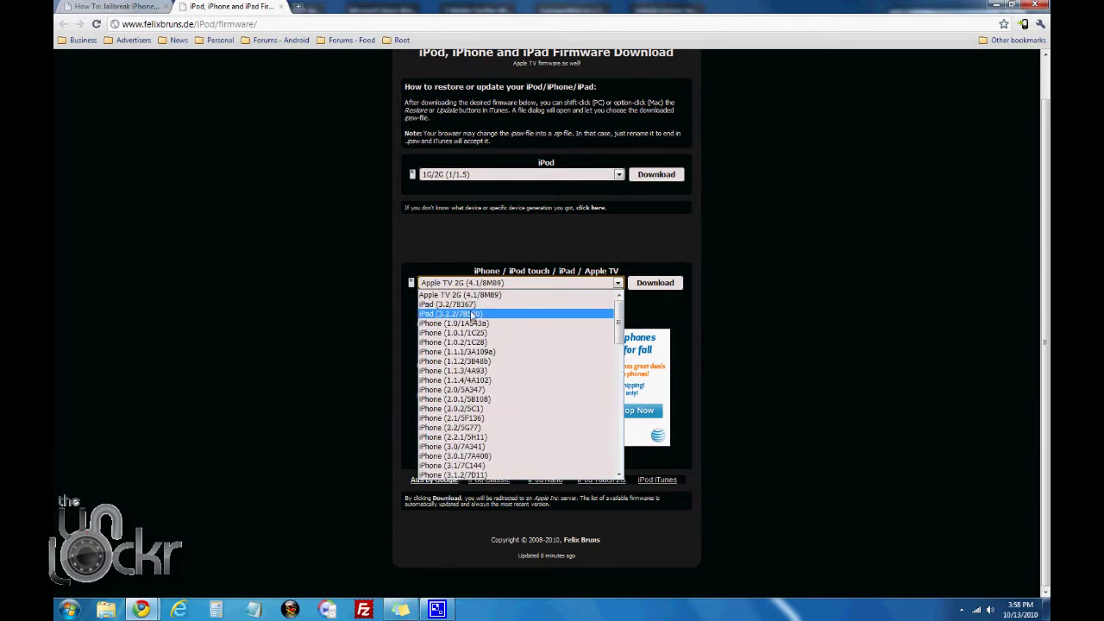
click(473, 314)
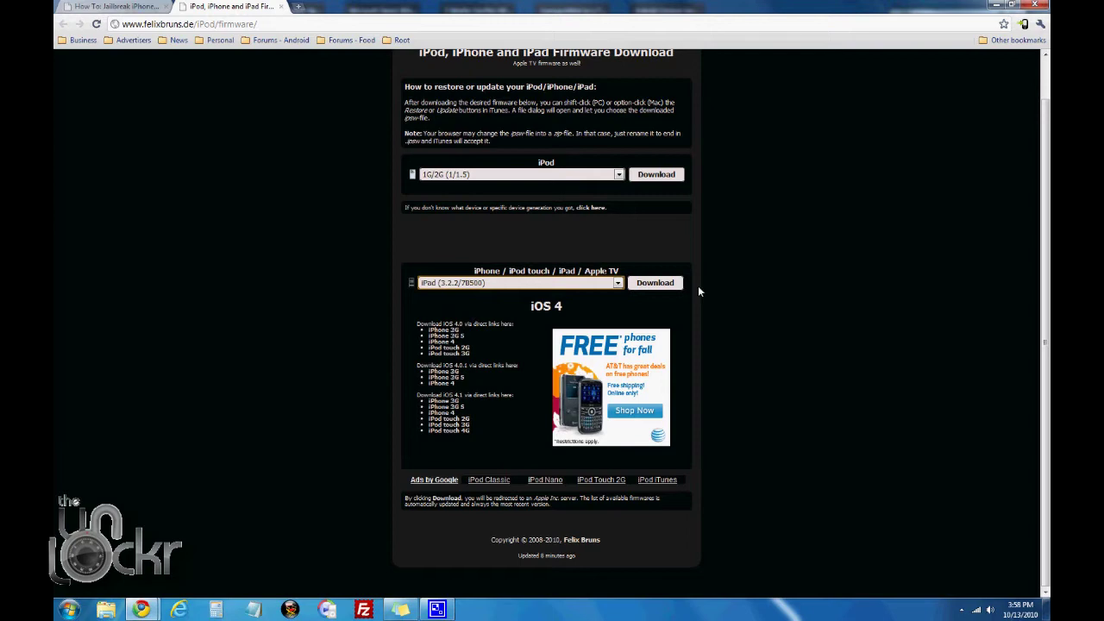
click(648, 285)
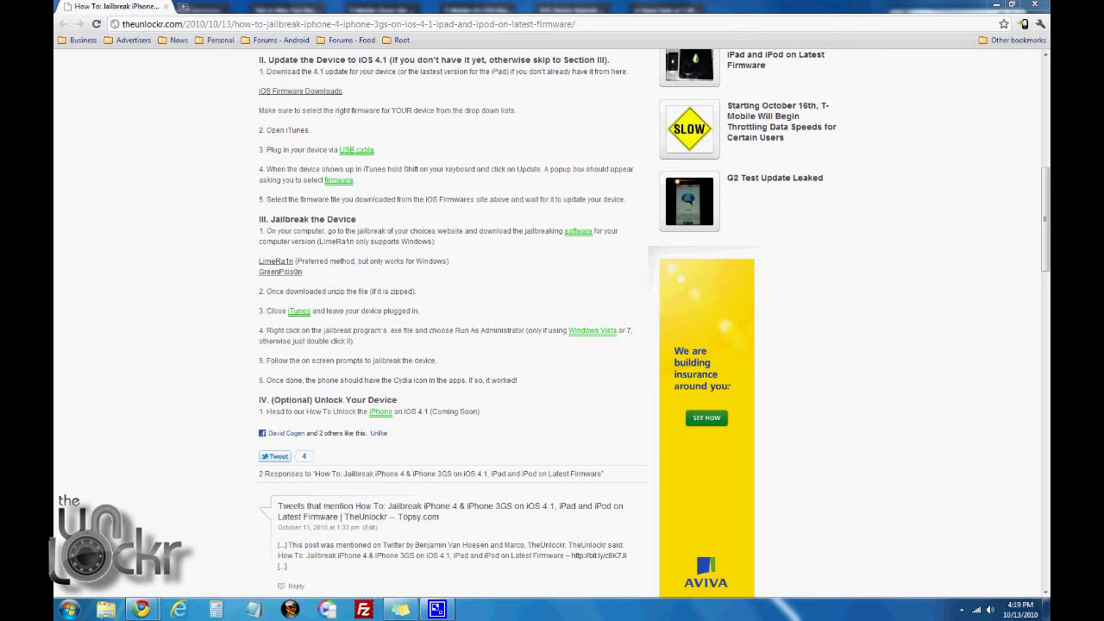
Launch iTunes by searching 'itunes' in the Start menu to see the iPad's summary.
click(69, 609)
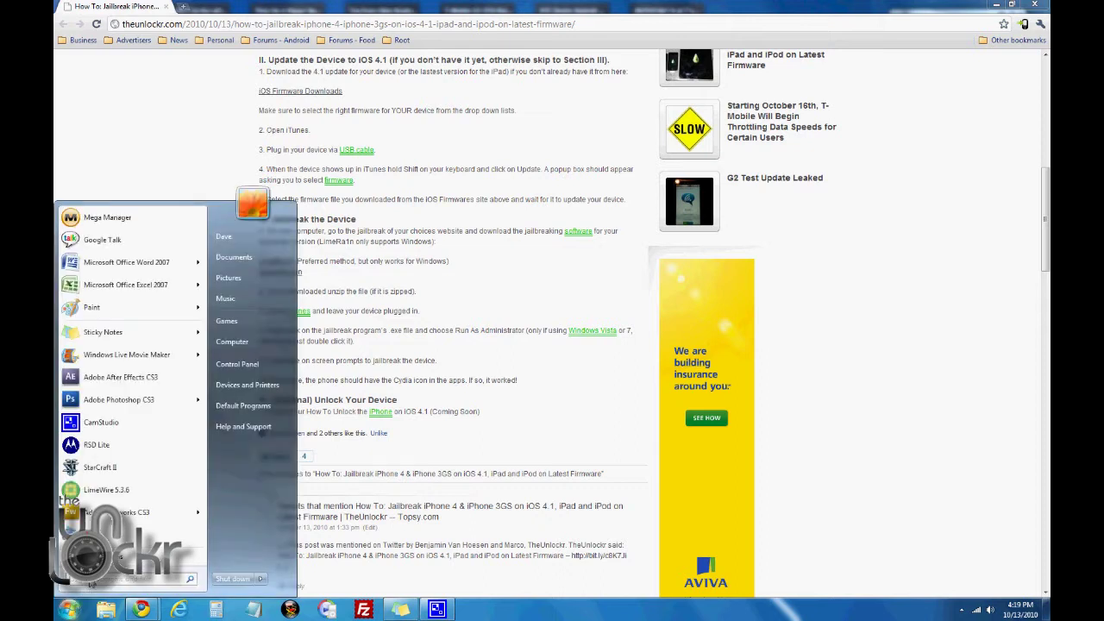
text(itunes)
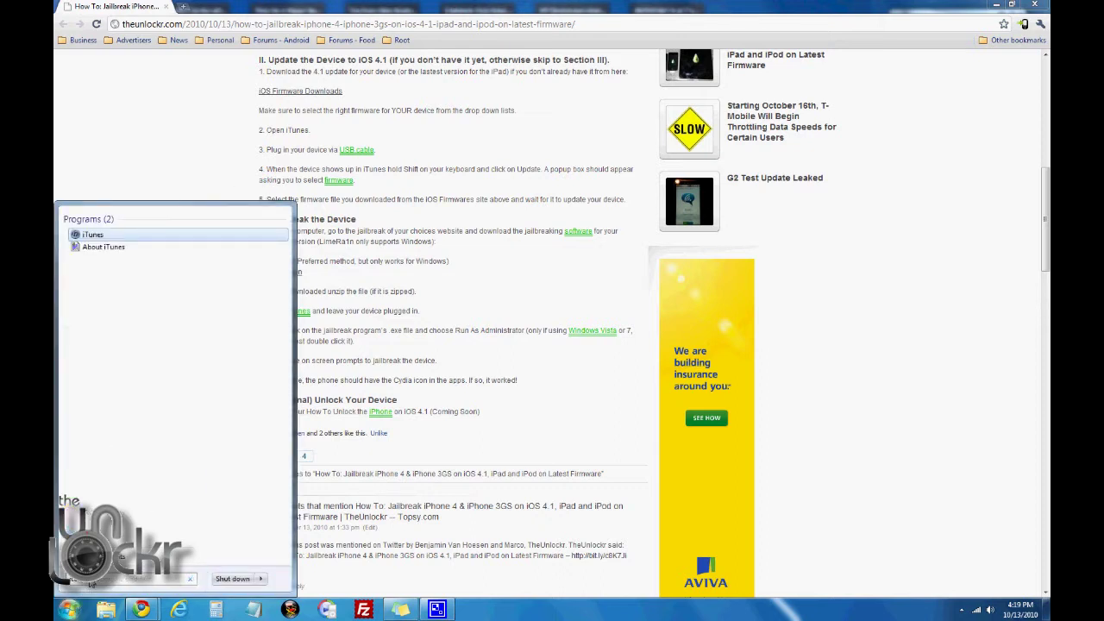
key(Return)
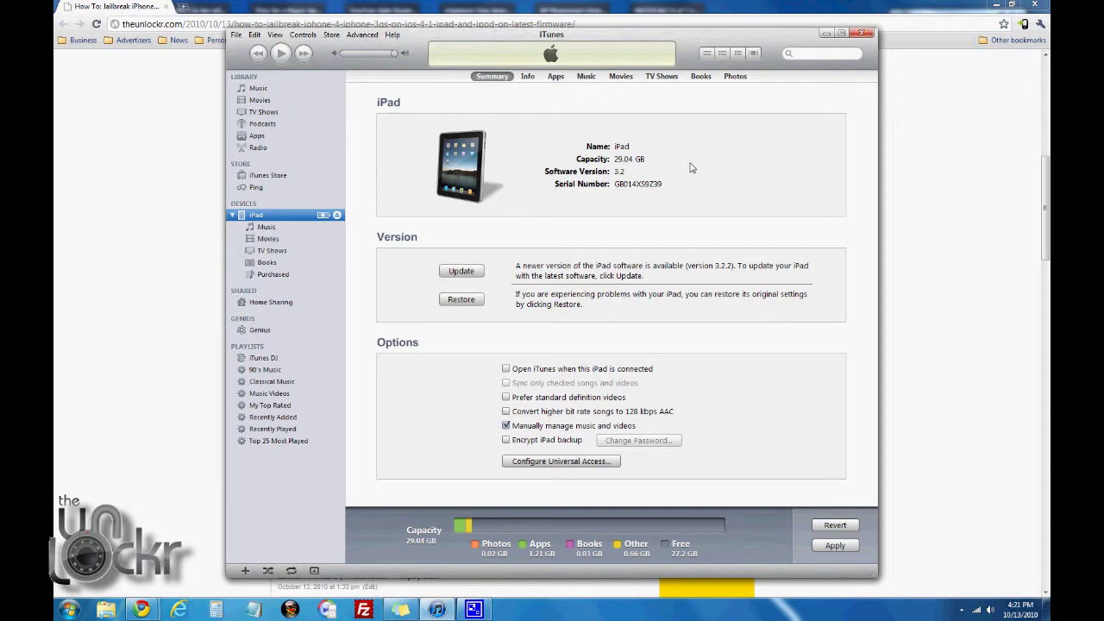
Update the iPad using iPad1,1_3.2.2_7B500_Restore.ipsw from Downloads and confirm the update.
shift+click(466, 273)
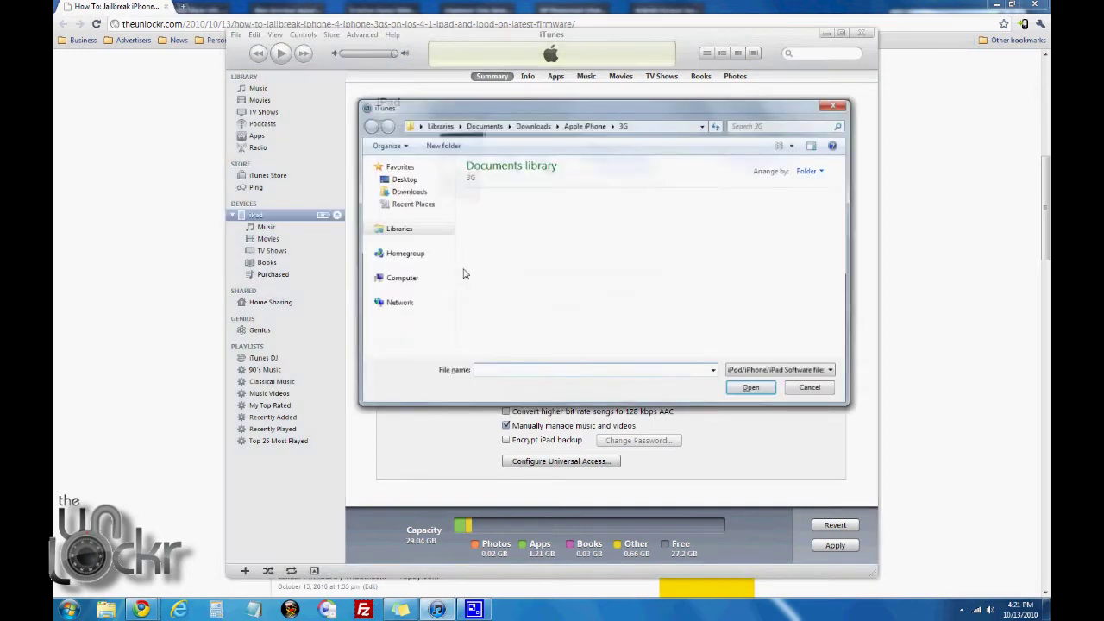
click(683, 321)
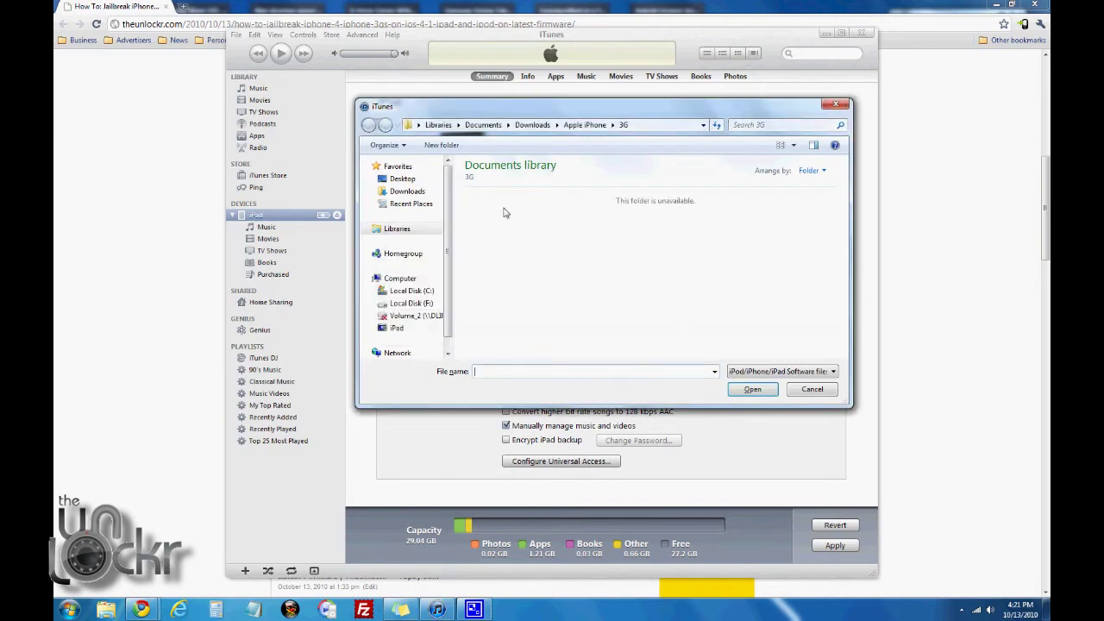
click(405, 191)
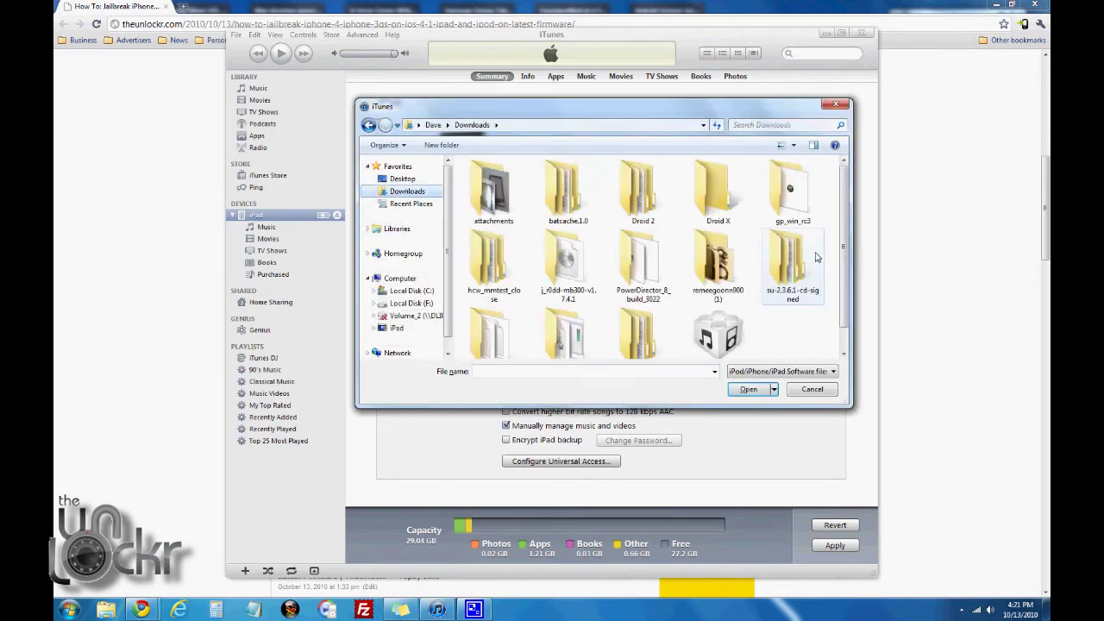
drag(849, 234, 848, 263)
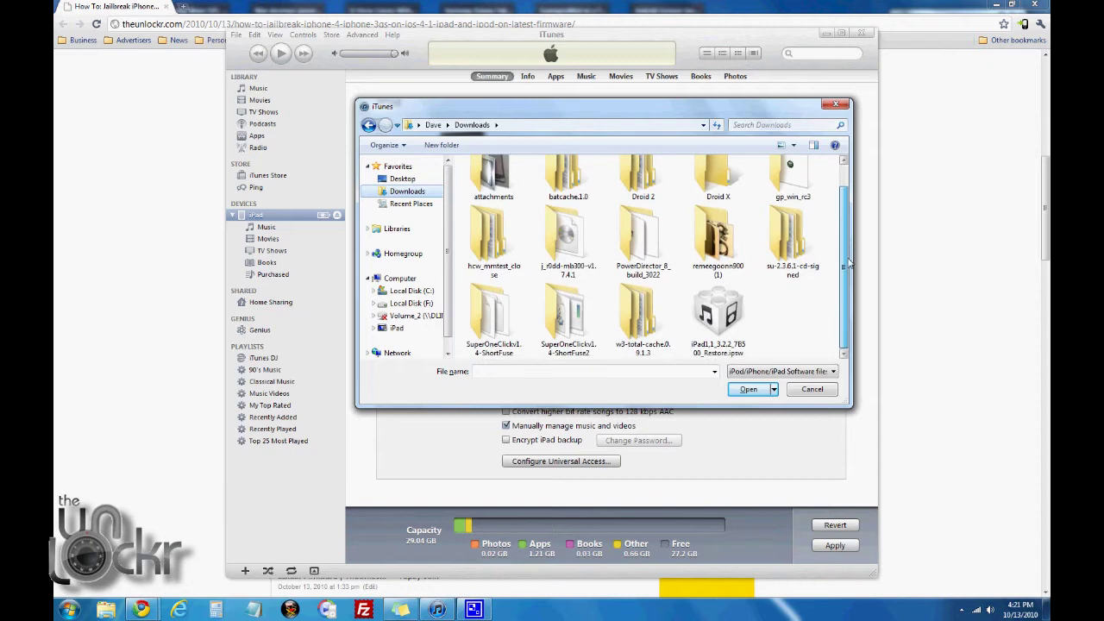
click(726, 352)
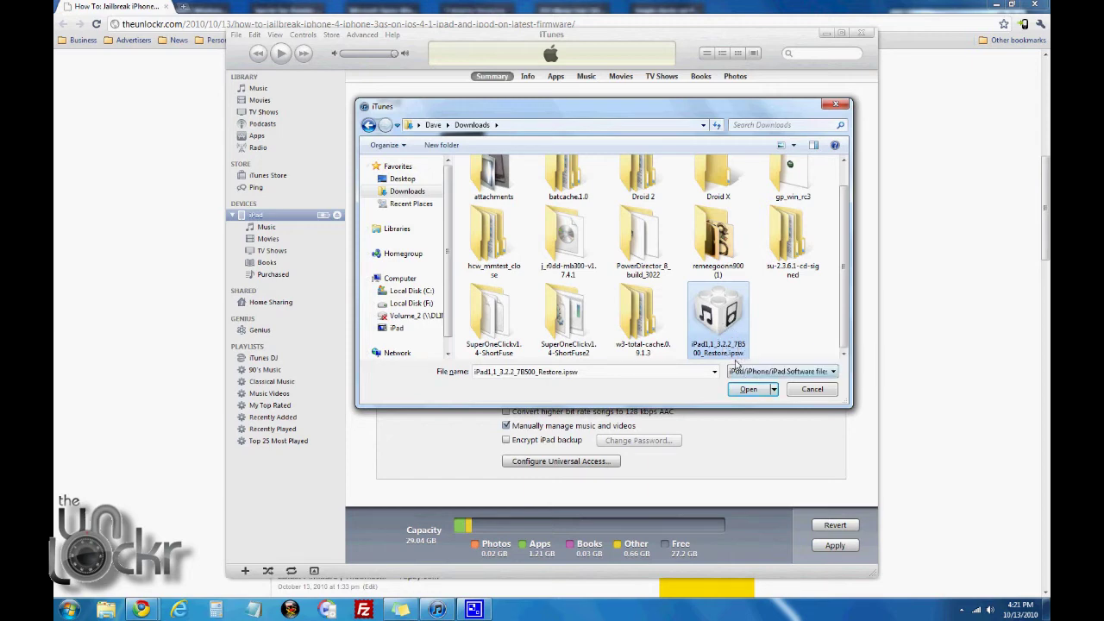
click(748, 390)
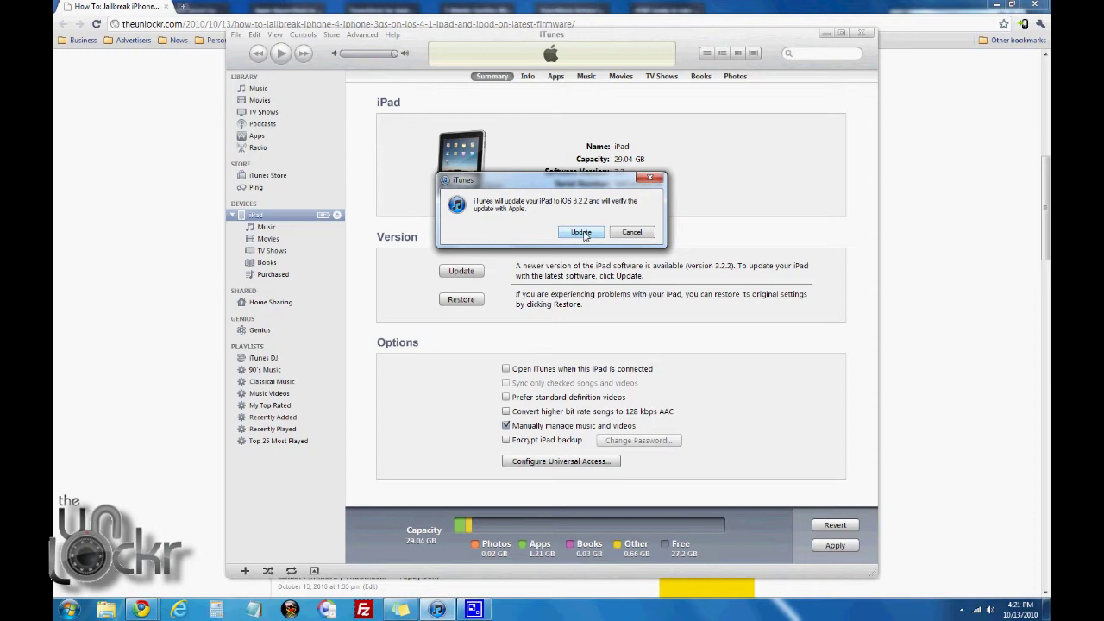
click(585, 234)
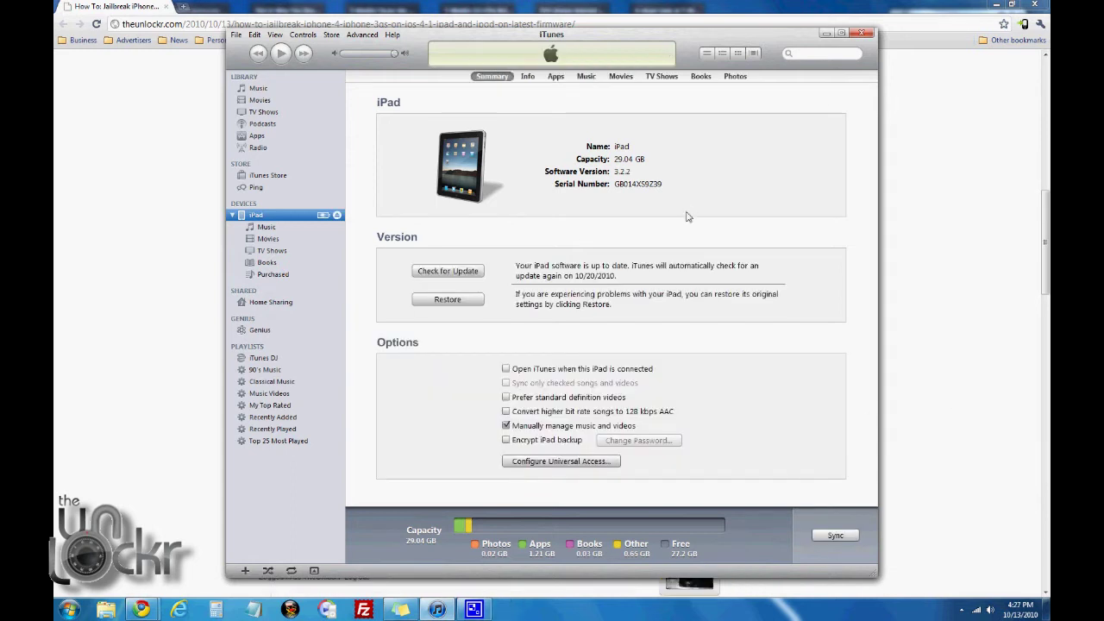
Minimize iTunes, open the guide's LimeRa1n link and download limera1n for Windows.
click(829, 34)
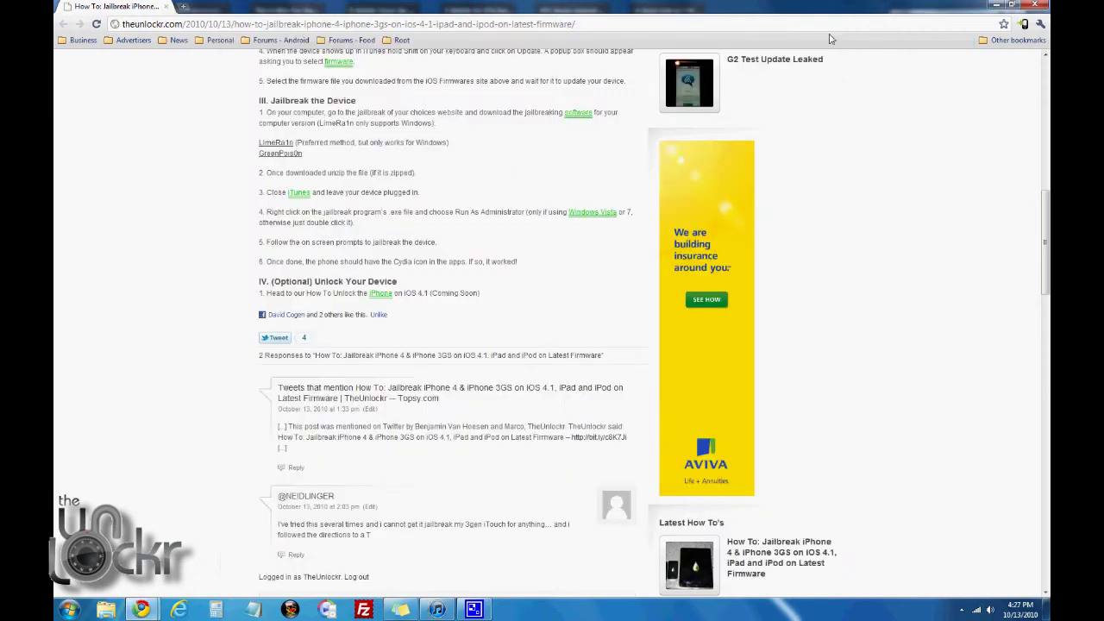
click(273, 145)
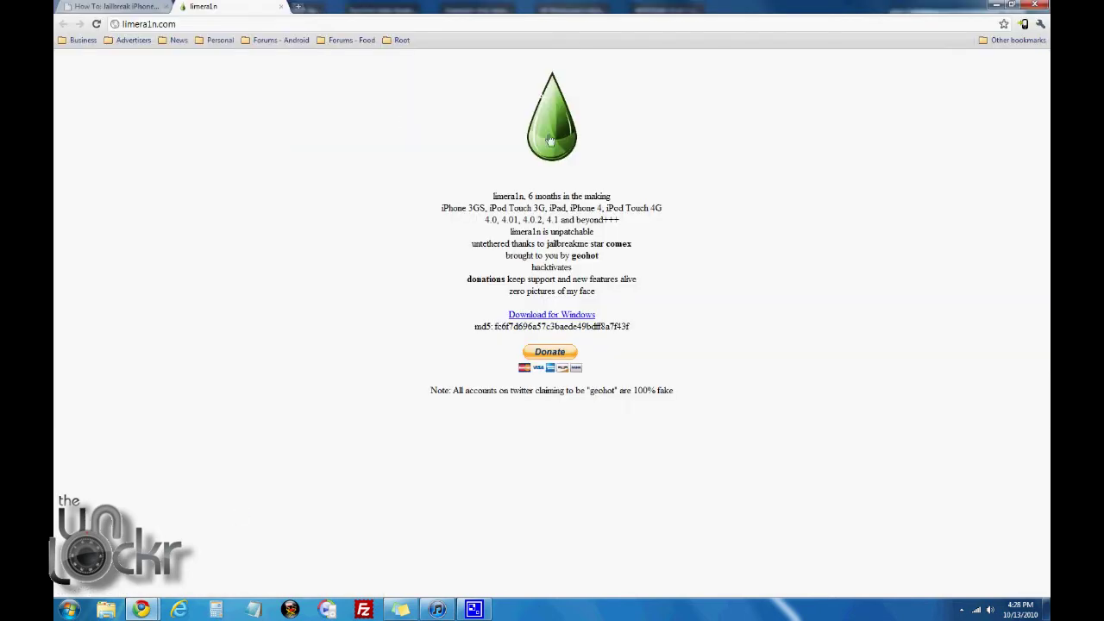
click(561, 316)
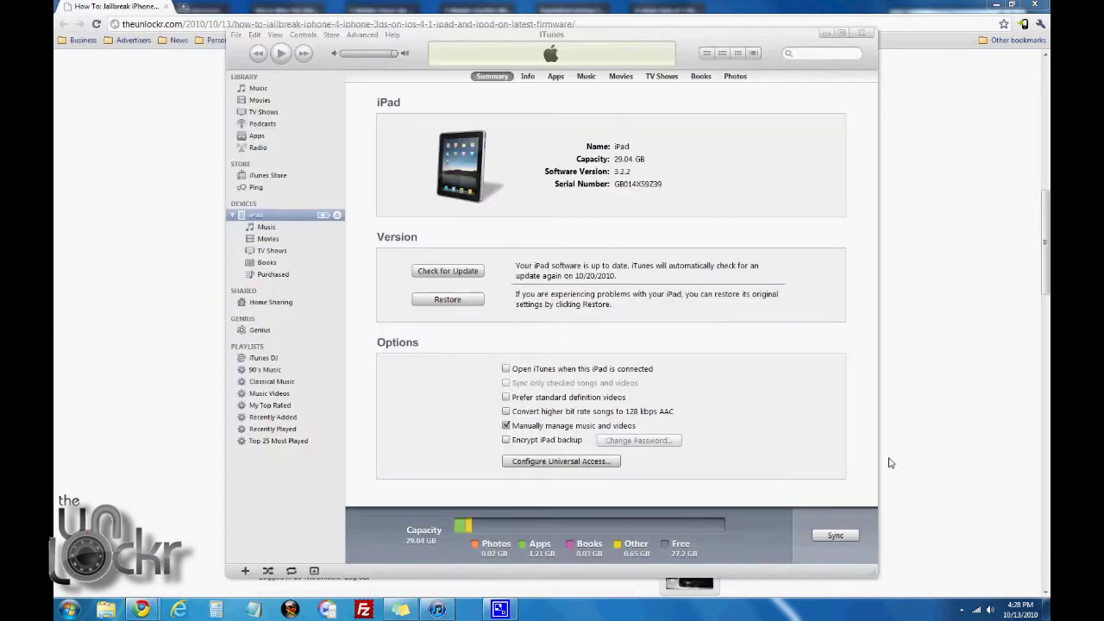
Close iTunes and run limera1n.exe from Downloads as administrator.
click(861, 32)
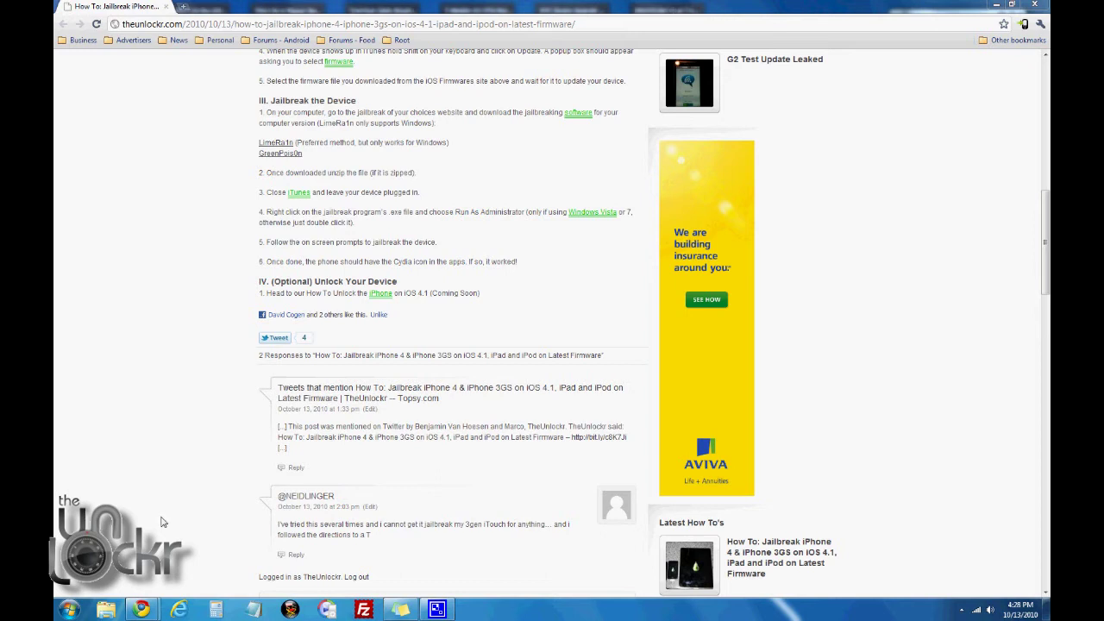
key(super+1)
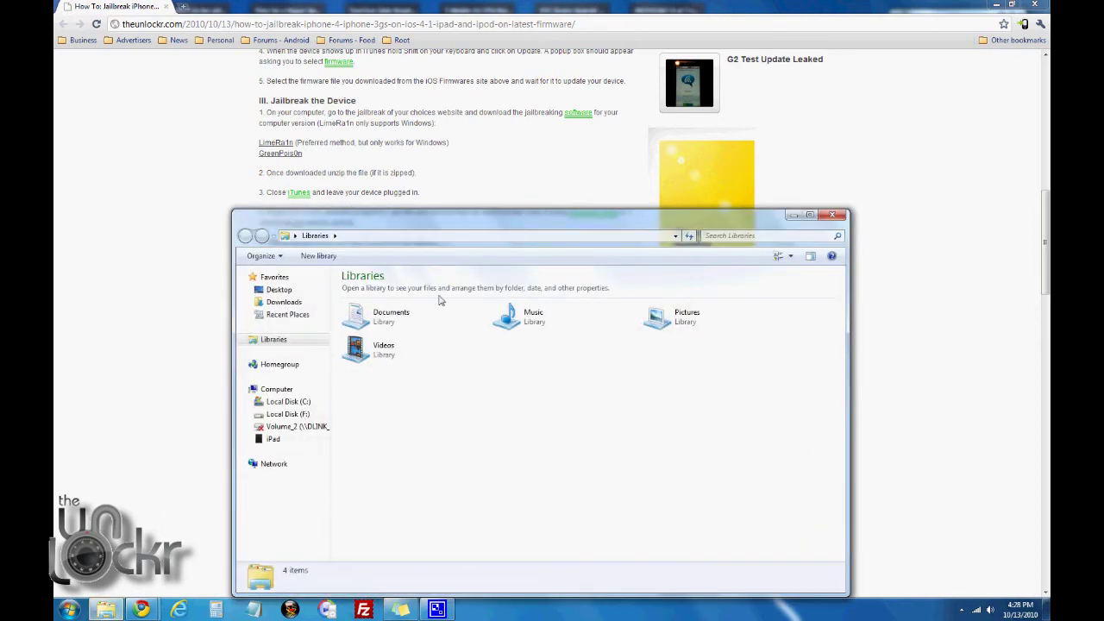
double_click(393, 317)
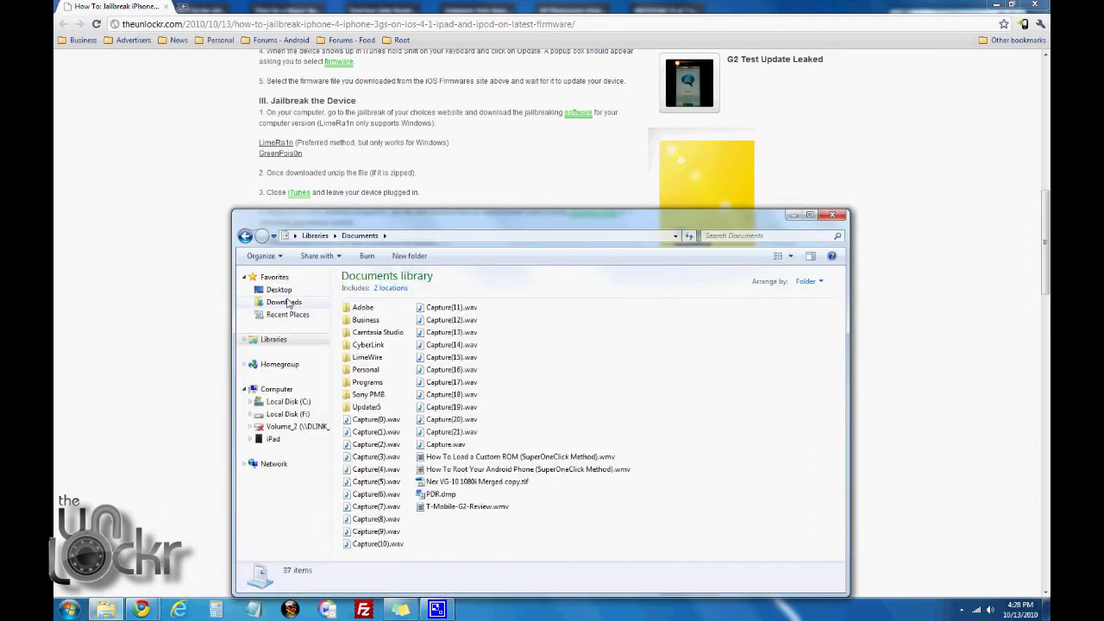
click(278, 302)
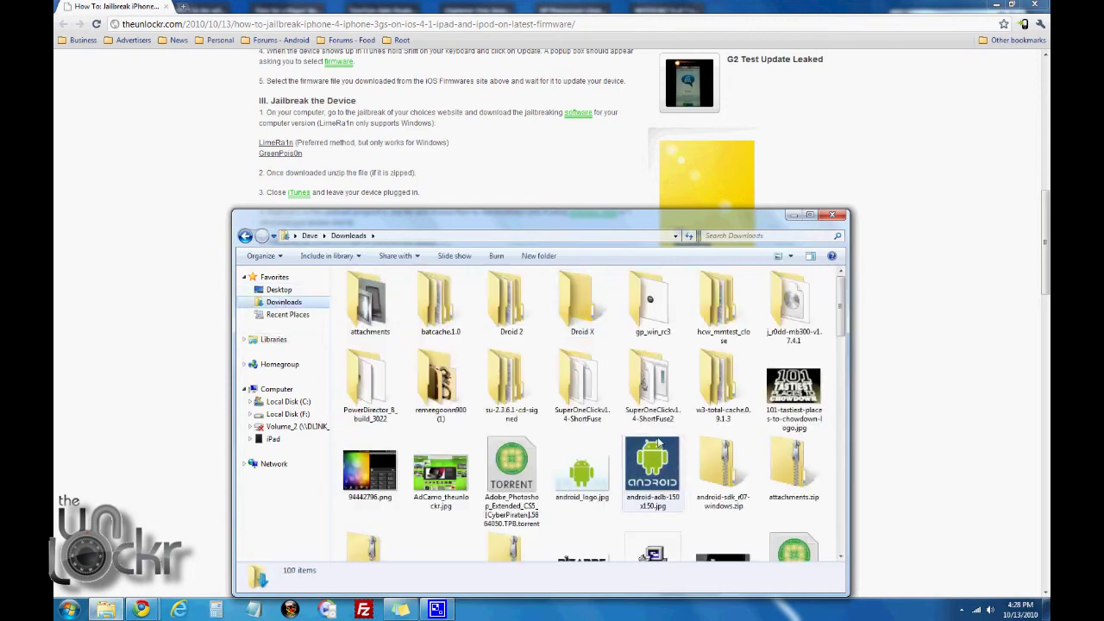
drag(843, 304, 845, 436)
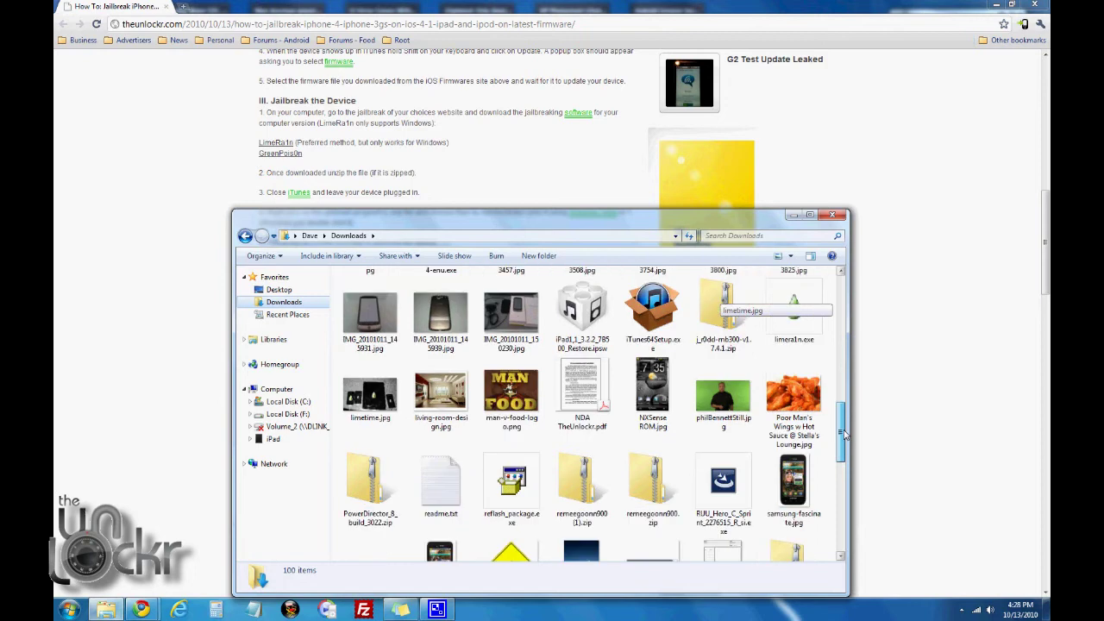
click(789, 325)
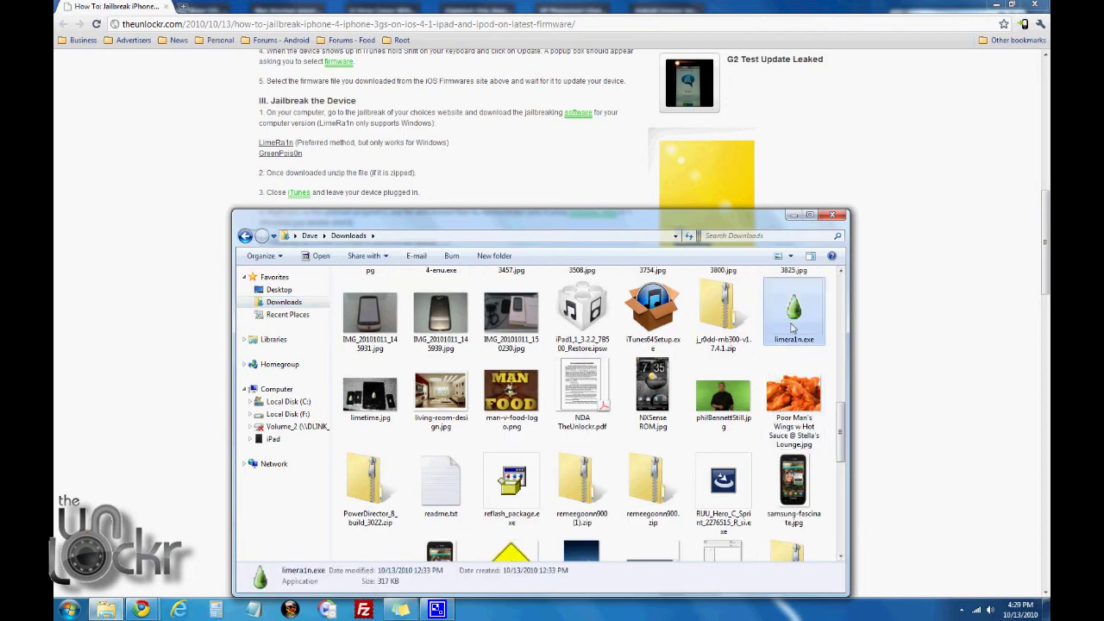
right_click(795, 298)
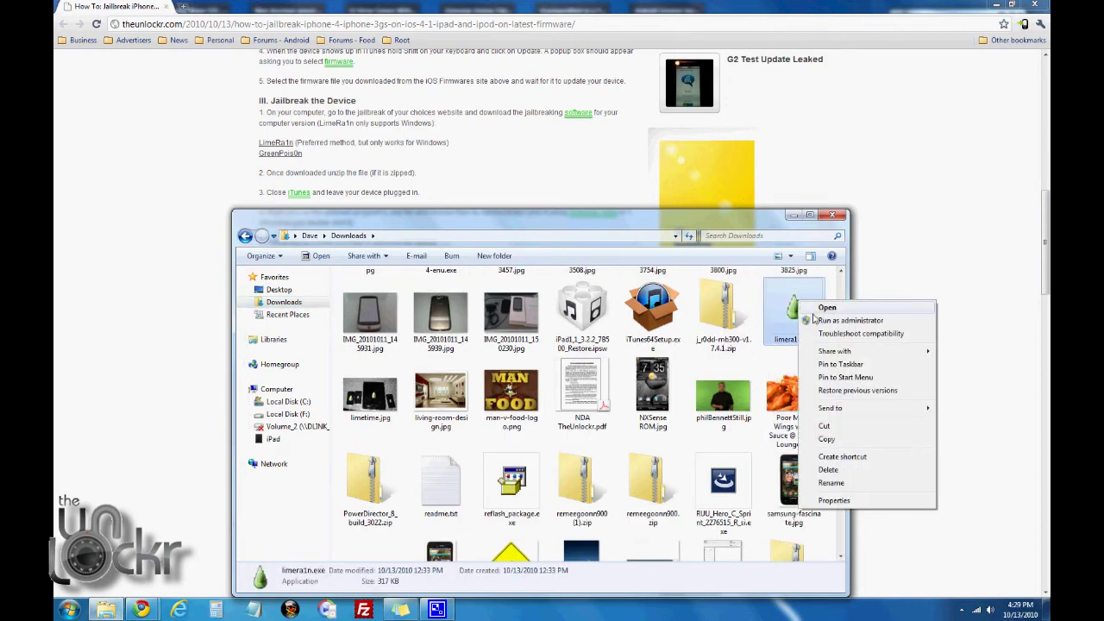
click(820, 321)
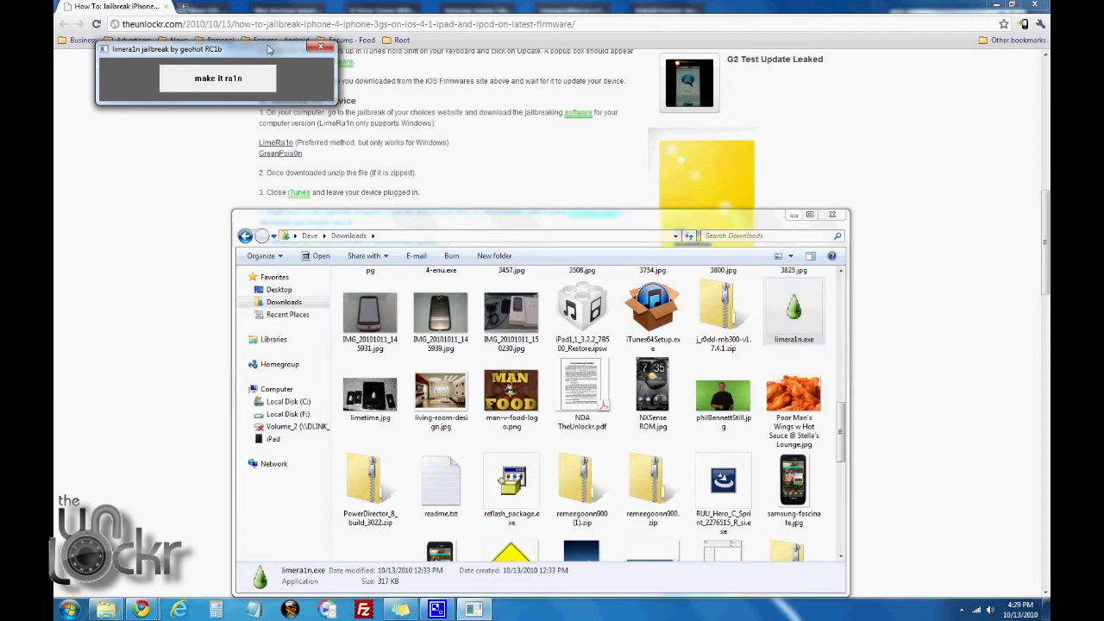
Close Explorer, center the limera1n window and start the jailbreak with 'make it ra1n'.
click(832, 214)
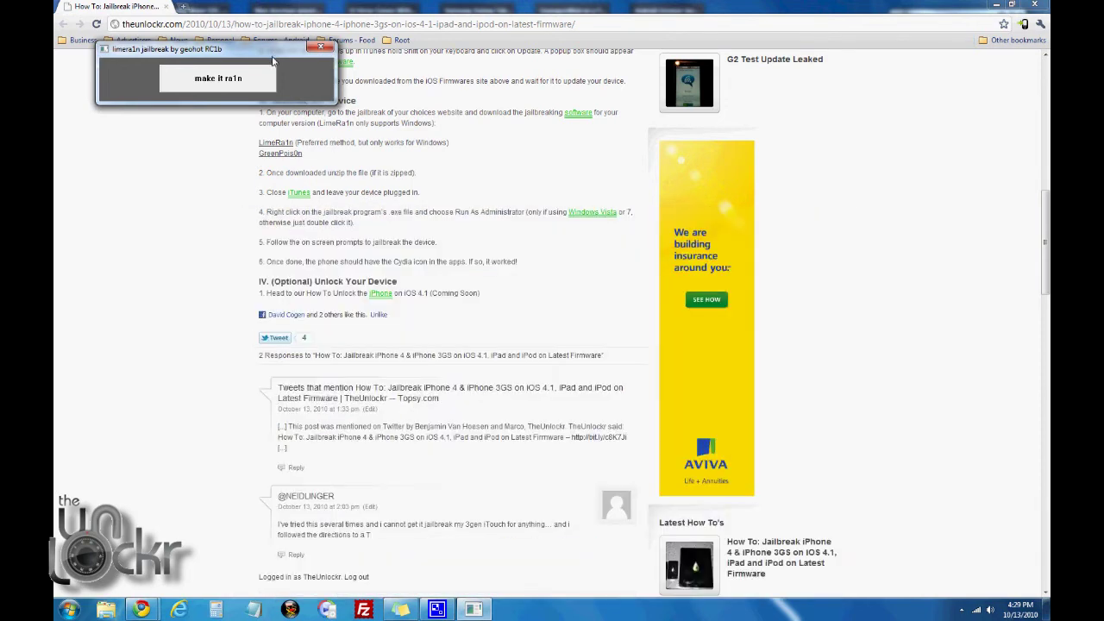
drag(273, 61, 514, 248)
click(474, 274)
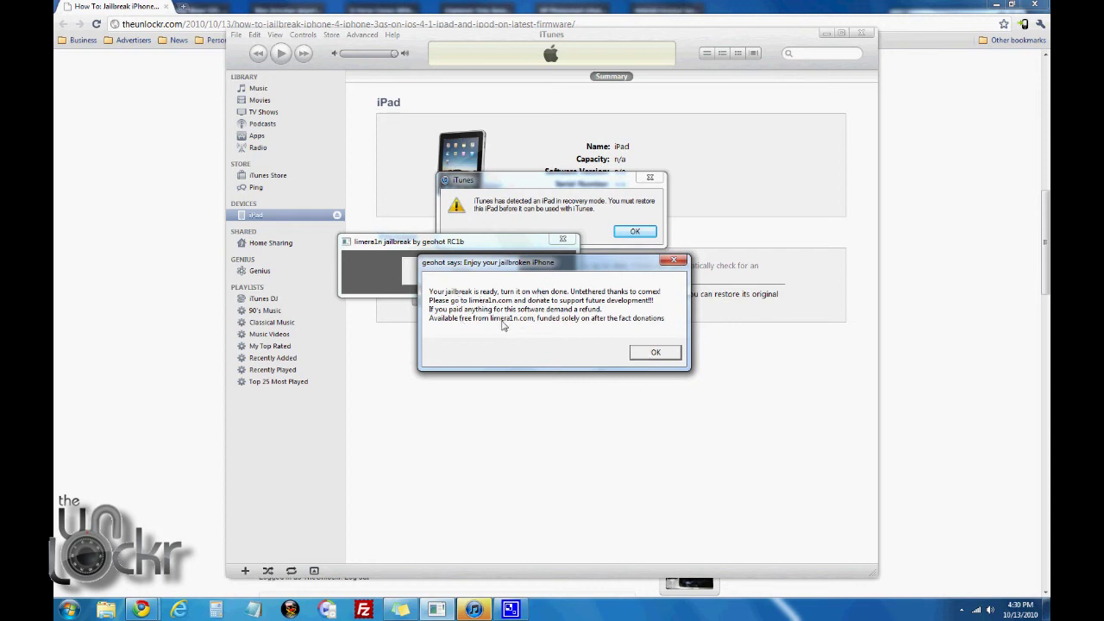
Dismiss the 'Enjoy your jailbroken iPhone' dialog with OK.
click(656, 354)
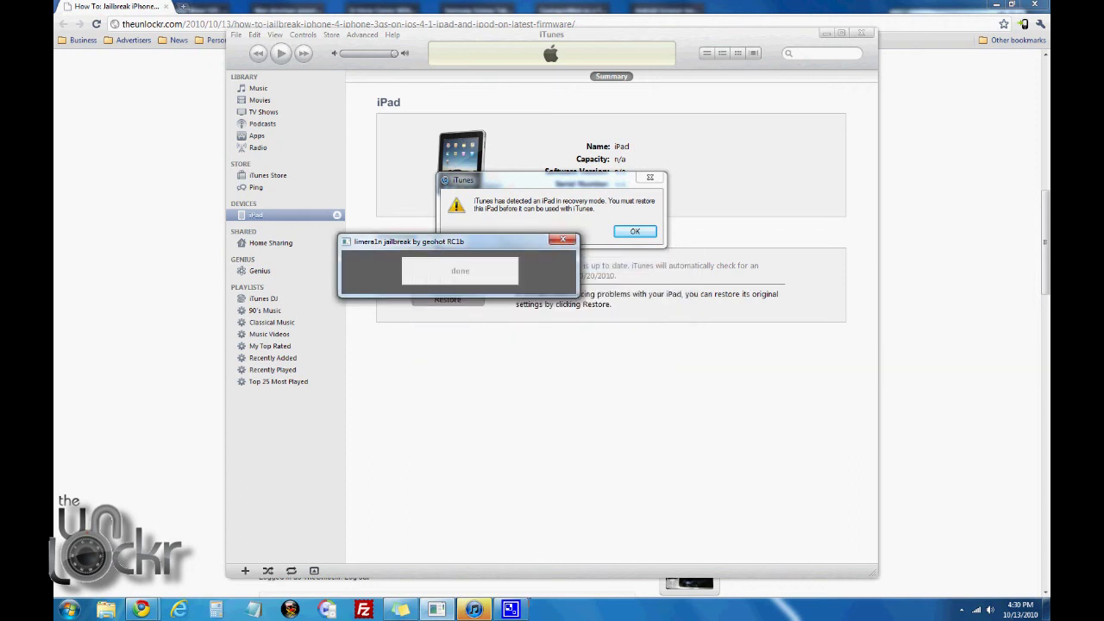